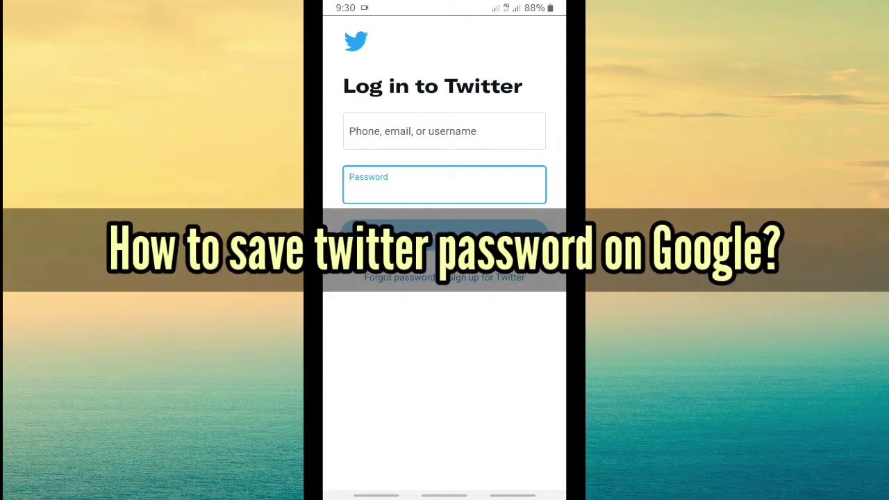
Autofill the Twitter username and password from the account saved in Chrome
click(438, 132)
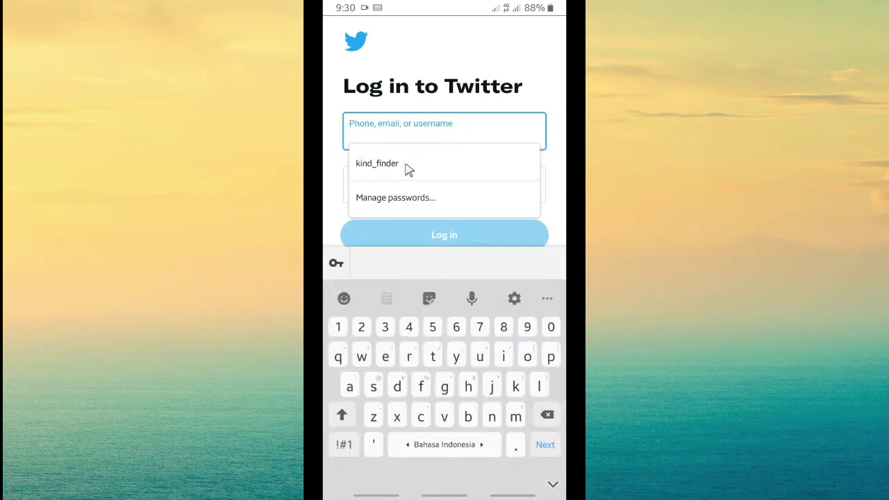
click(407, 165)
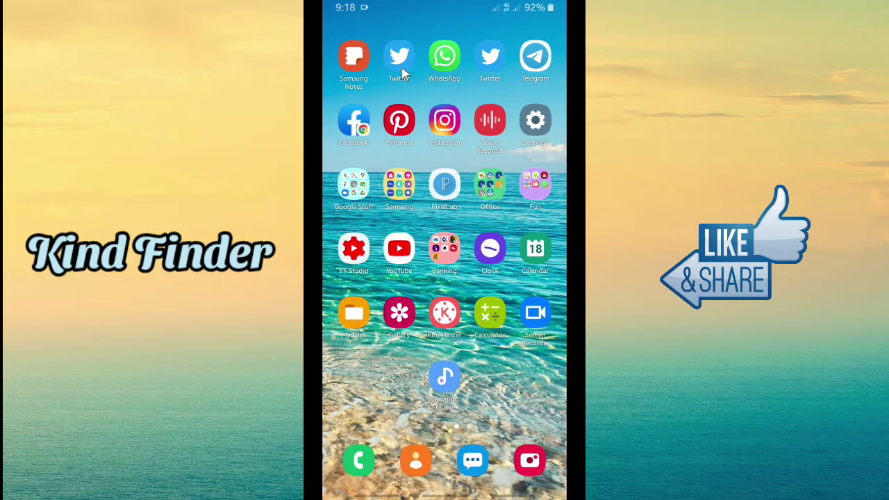
click(490, 59)
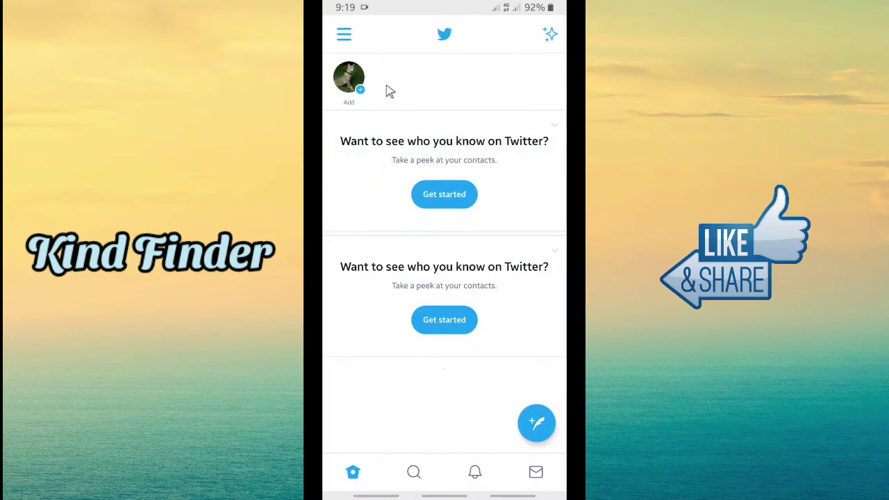
click(444, 495)
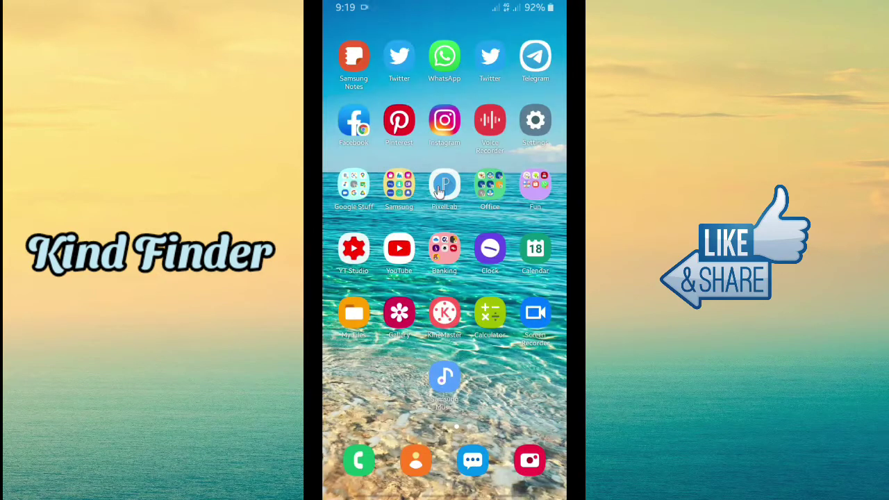
click(399, 59)
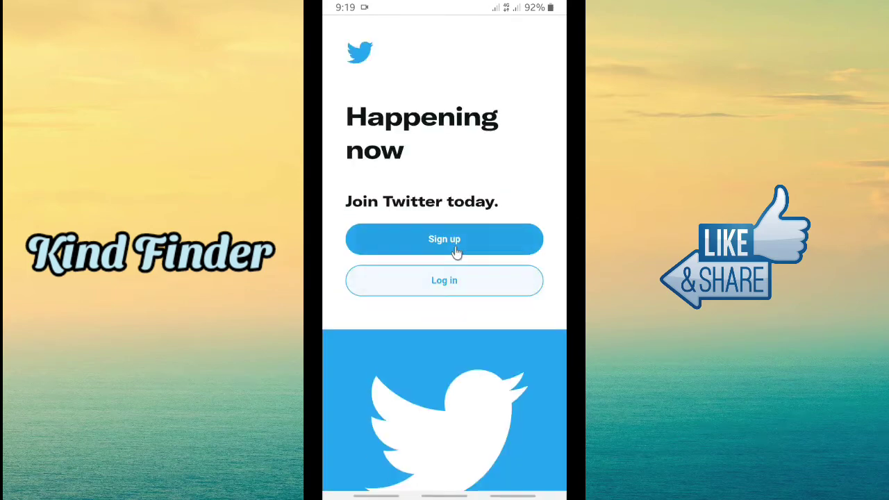
click(479, 236)
click(443, 280)
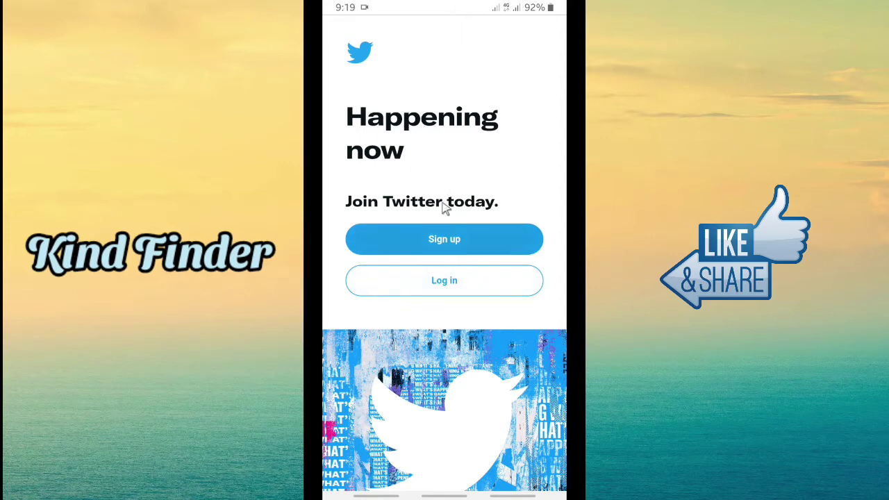
click(446, 284)
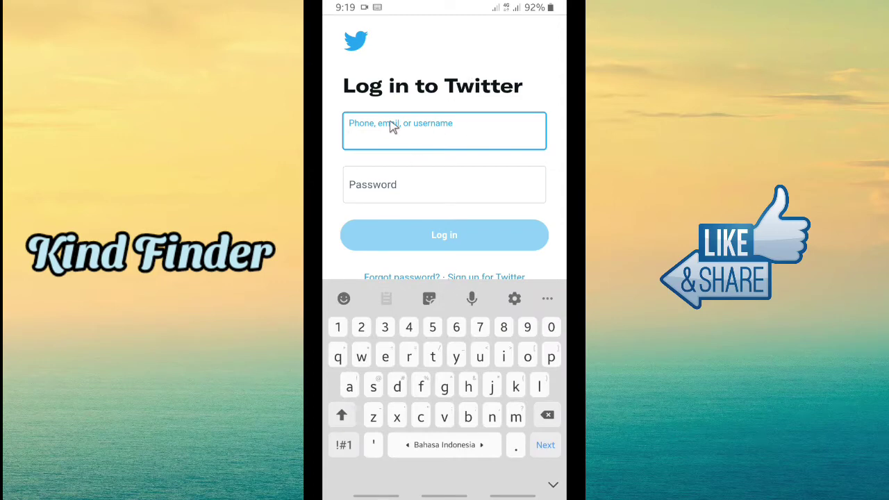
key(Escape)
click(494, 38)
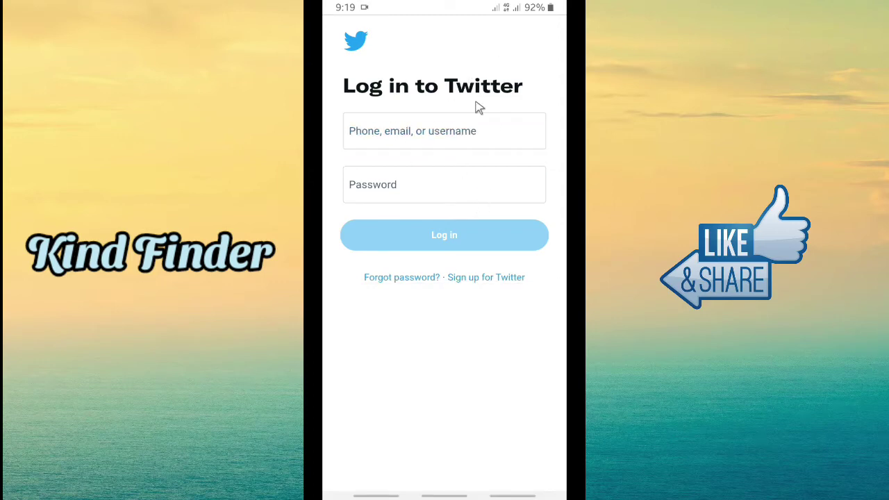
click(444, 495)
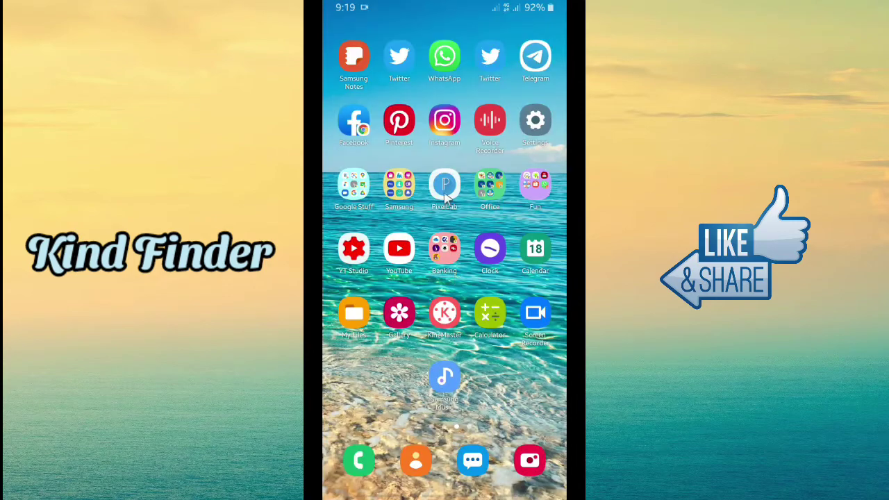
click(358, 194)
Launch Chrome over the Twitter mobile site and open Settings from its three-dot menu
click(470, 336)
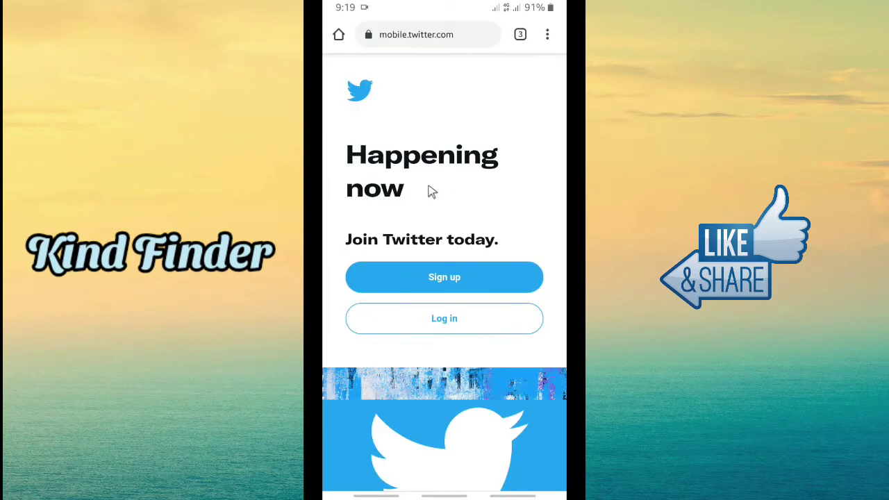
click(547, 38)
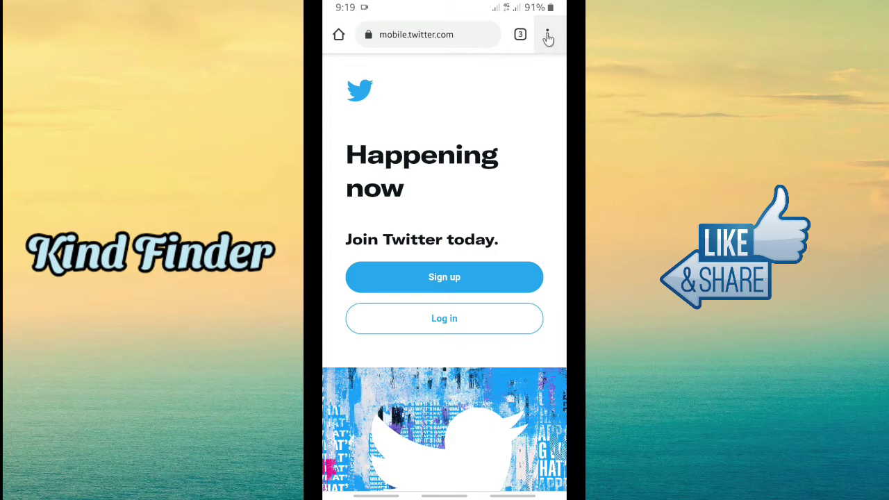
click(551, 35)
click(548, 38)
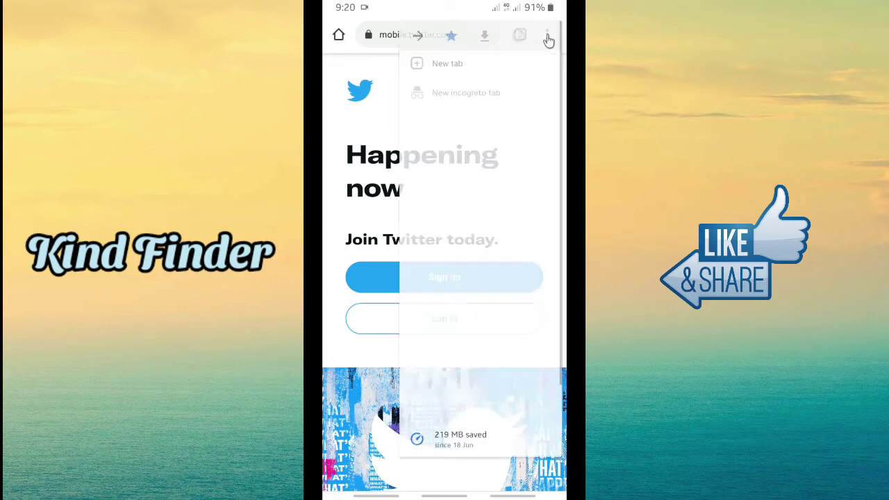
scroll(445, 386, down, 1)
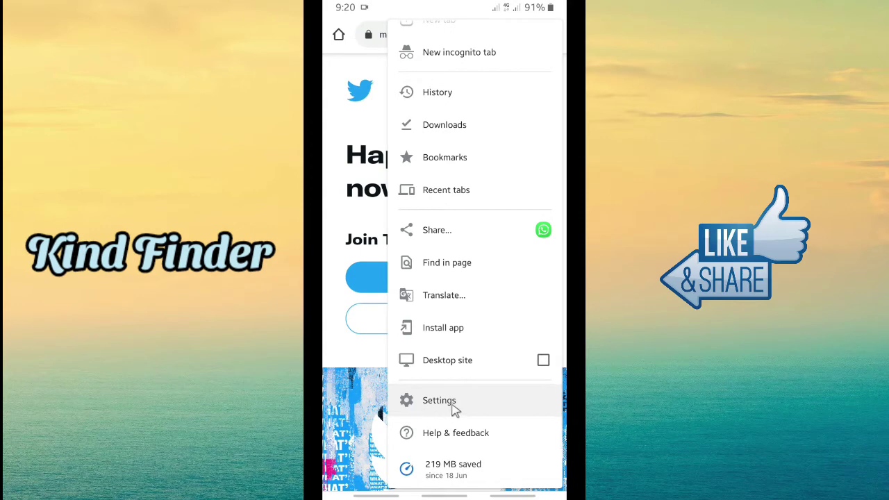
click(454, 409)
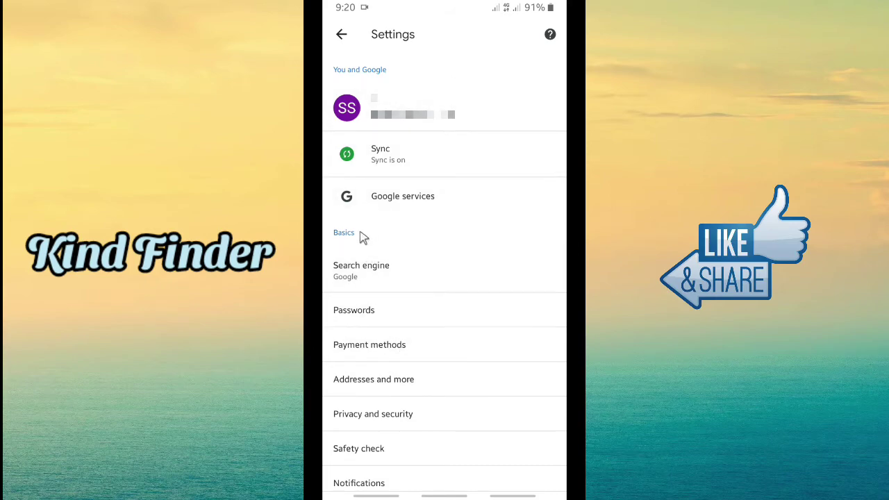
Switch Save passwords On under Chrome's Passwords settings, then go back to mobile.twitter.com
click(401, 310)
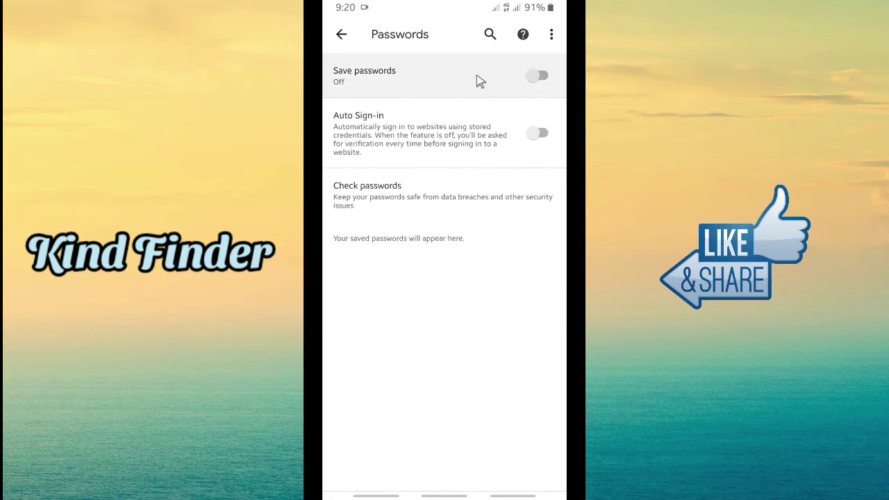
click(538, 75)
click(540, 78)
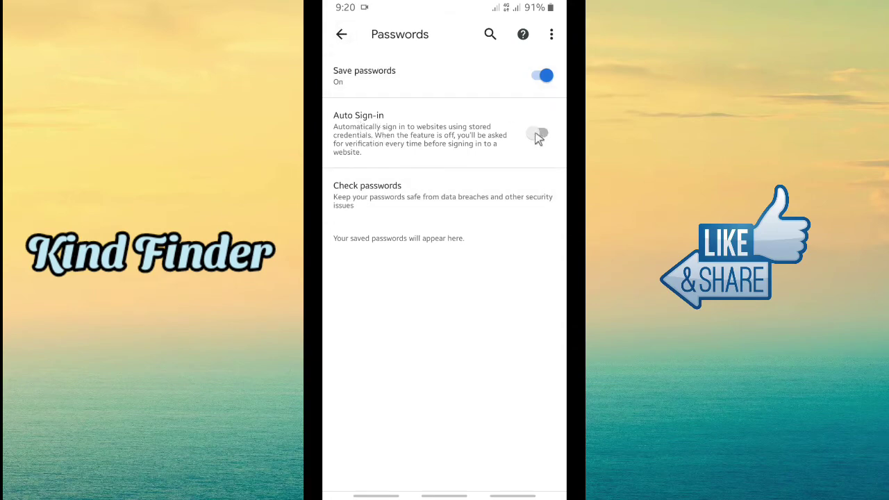
click(339, 40)
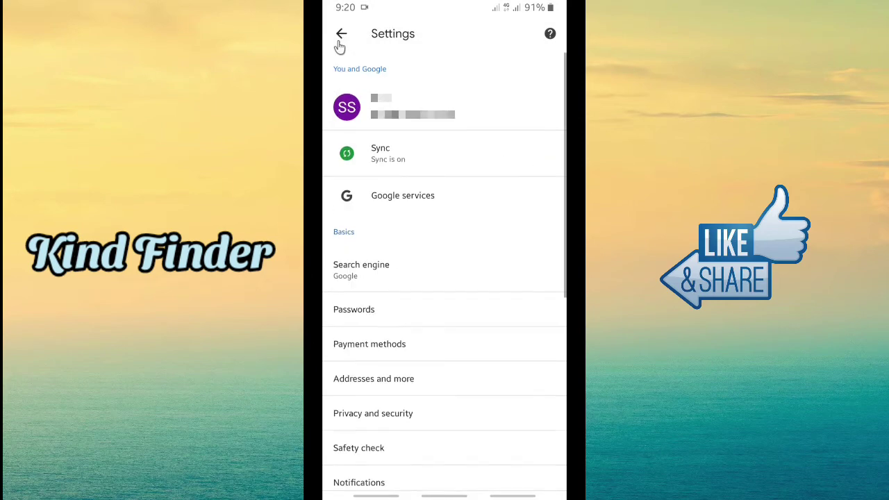
click(341, 34)
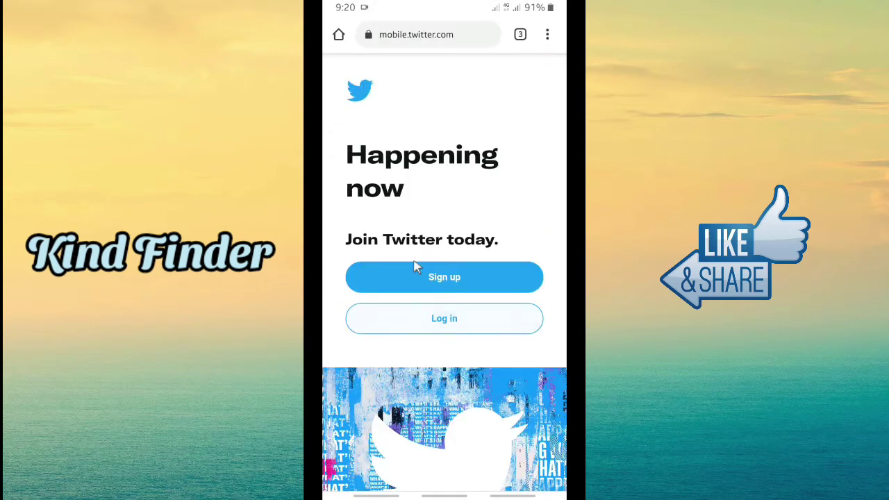
On the Twitter login page, enter the account username and correct its misspelled letter to 'i'
click(448, 318)
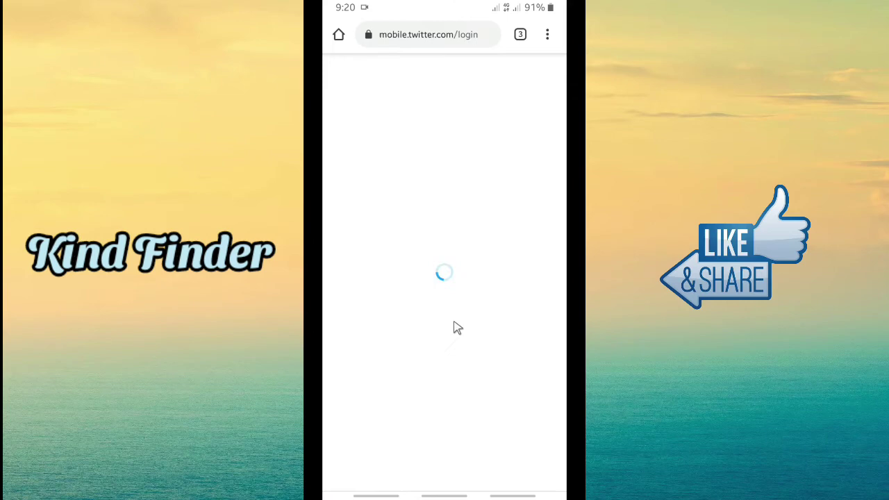
text(kin)
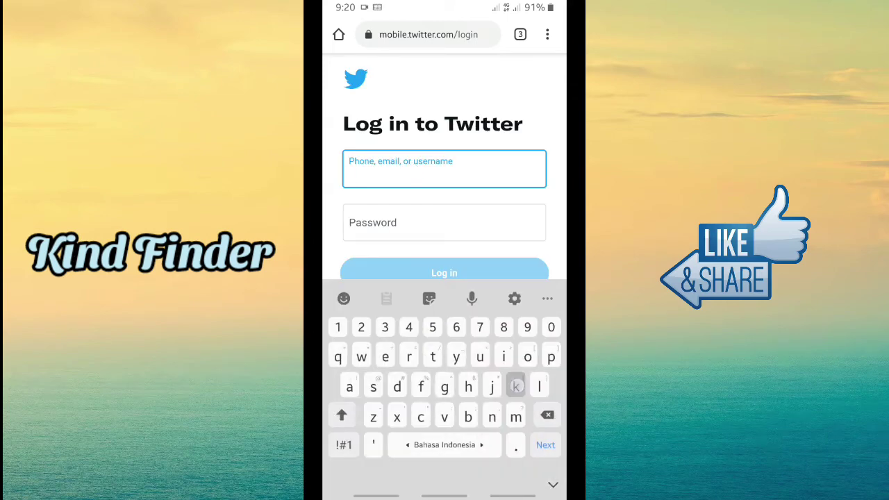
text(d)
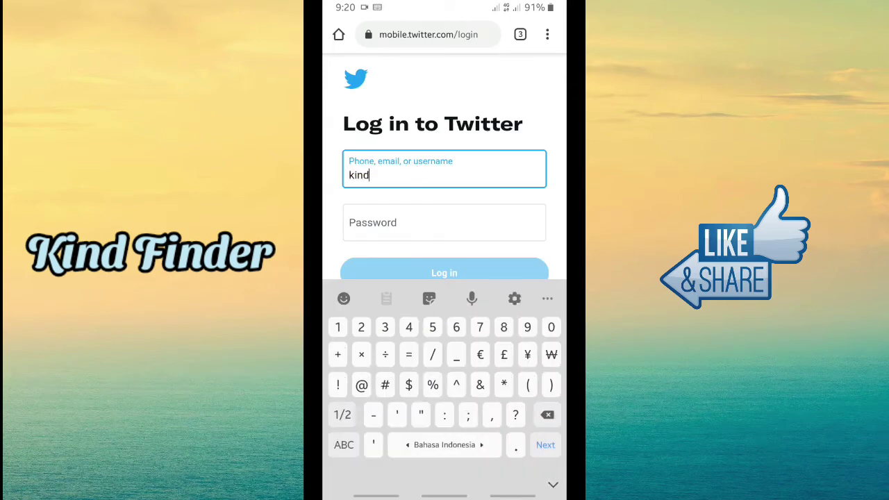
text(_funder)
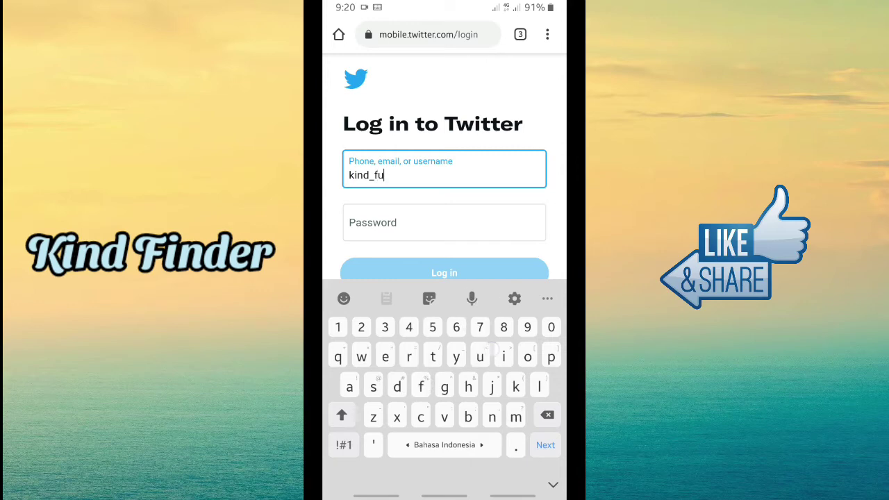
click(384, 175)
key(BackSpace)
text(i)
Paste the account password into the Password field and log in to the Home timeline
click(478, 215)
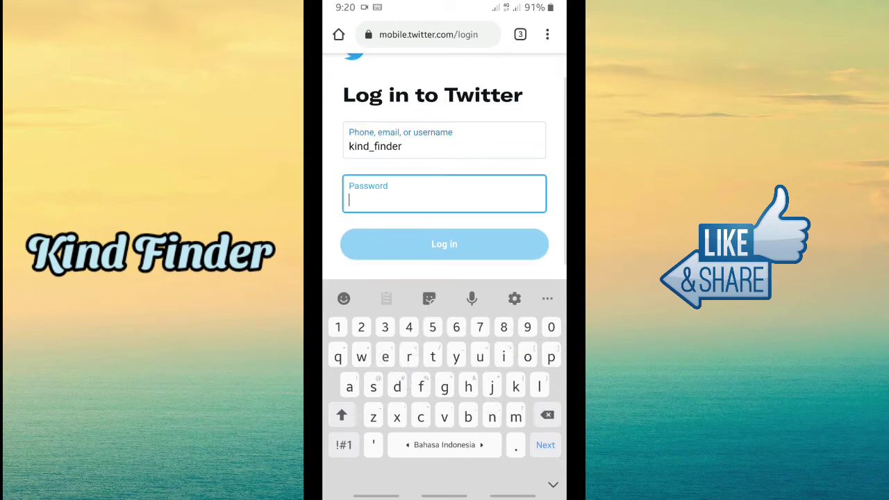
click(391, 199)
click(357, 173)
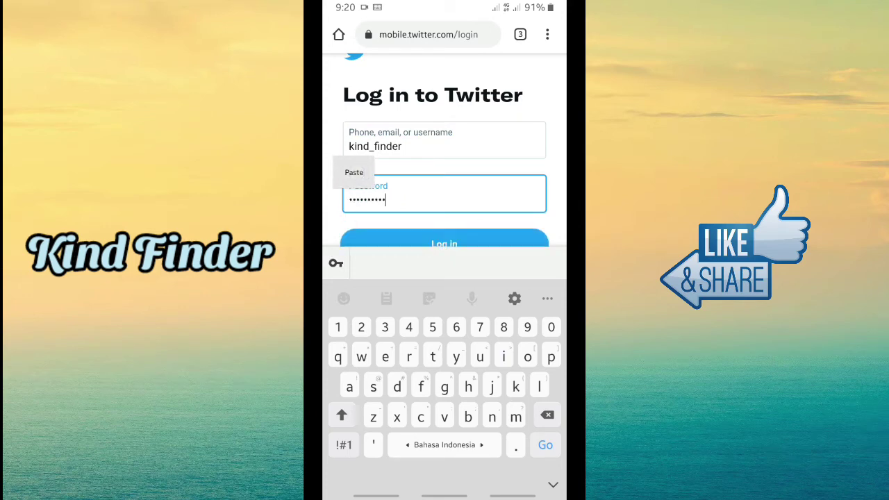
click(527, 480)
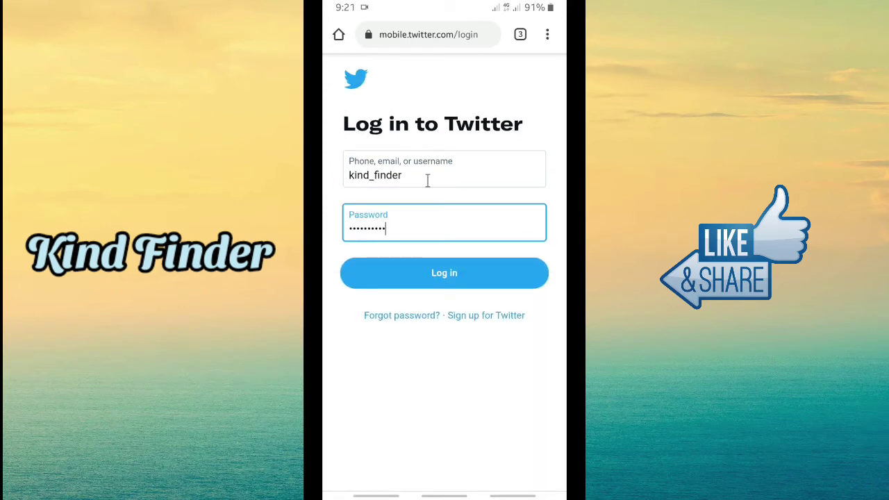
click(432, 272)
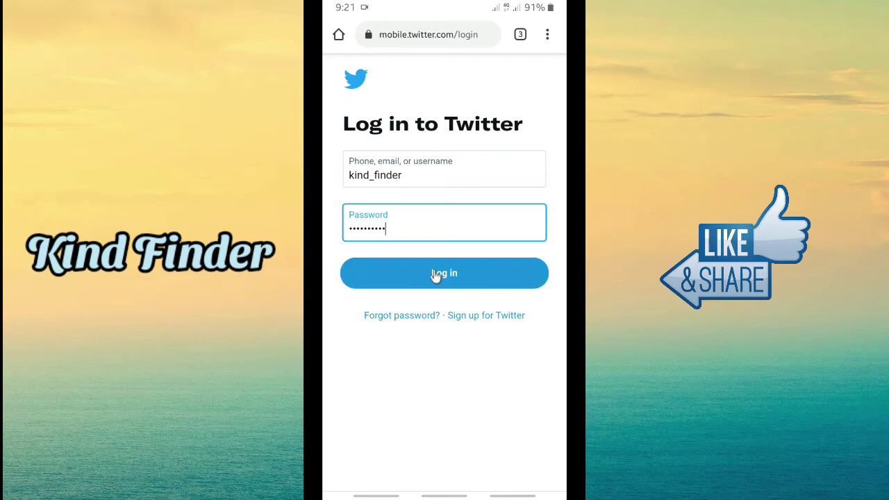
click(453, 283)
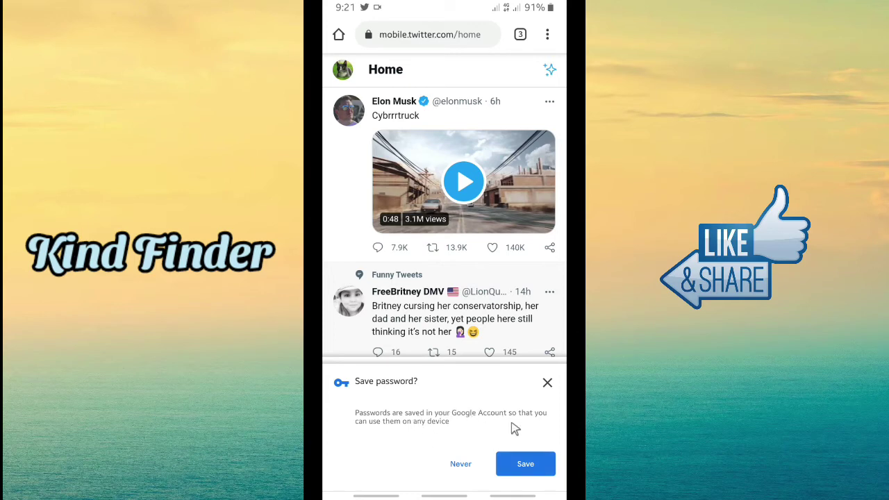
Save the password in Chrome and install Twitter to the home screen as an app
click(515, 465)
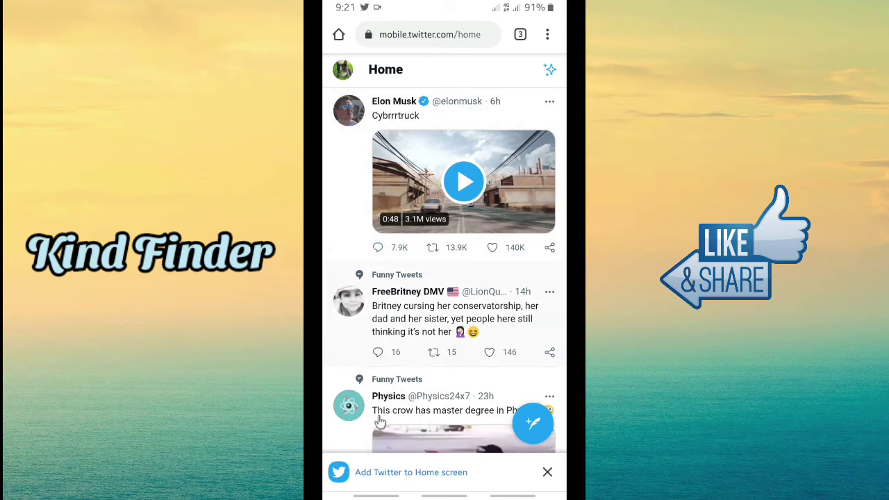
click(410, 477)
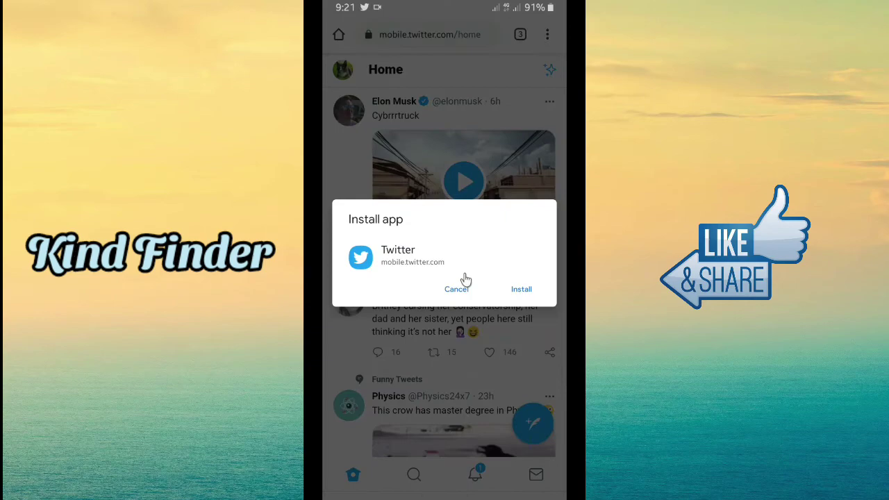
click(521, 291)
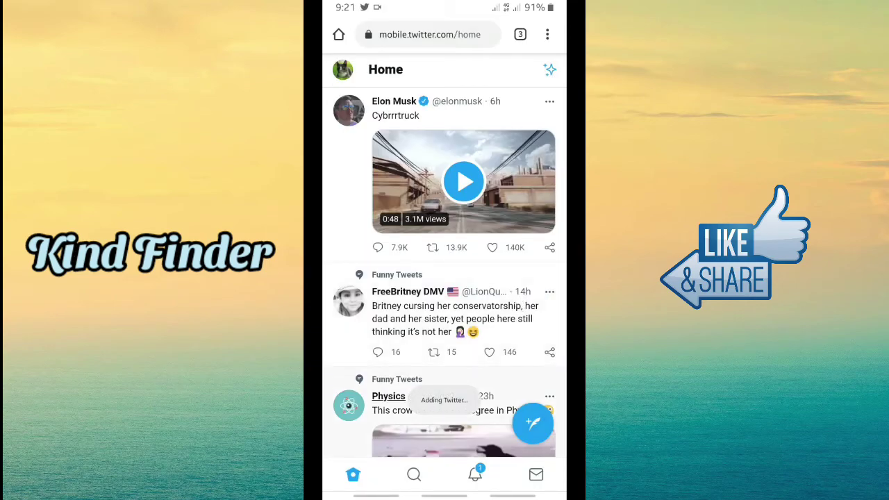
From the phone's home screen, launch the newly added Twitter app icon
click(444, 494)
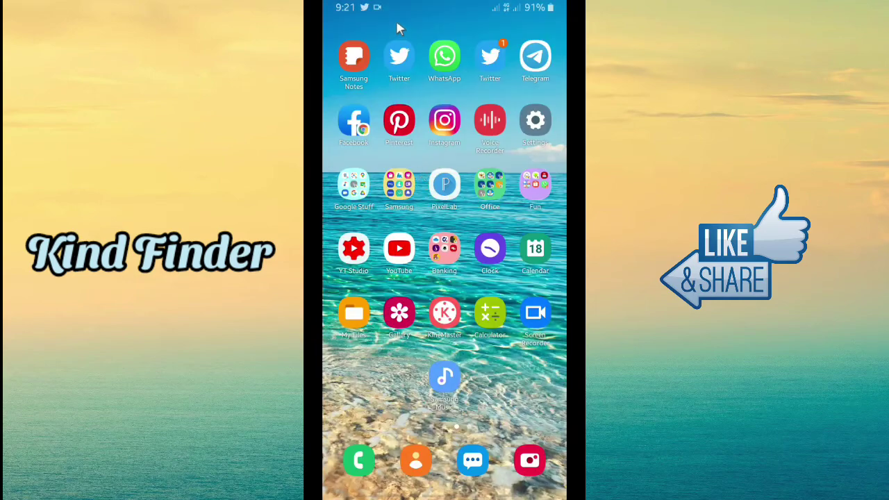
drag(527, 166, 452, 166)
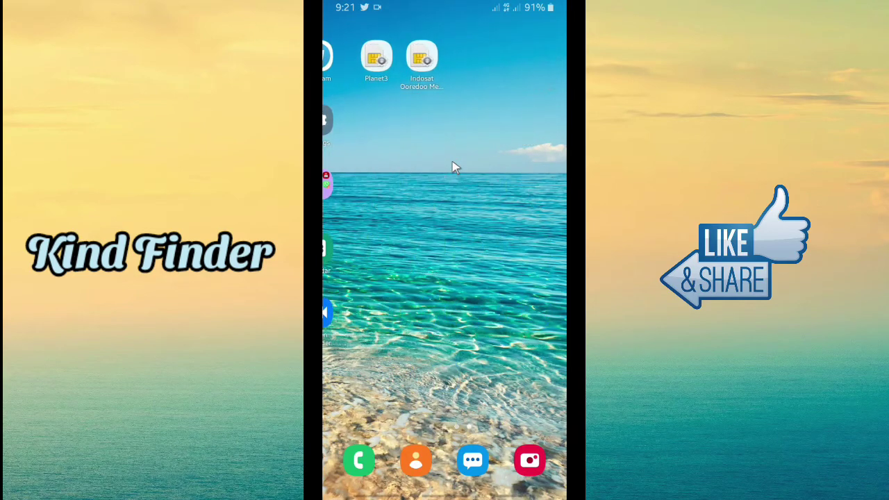
drag(375, 159, 446, 145)
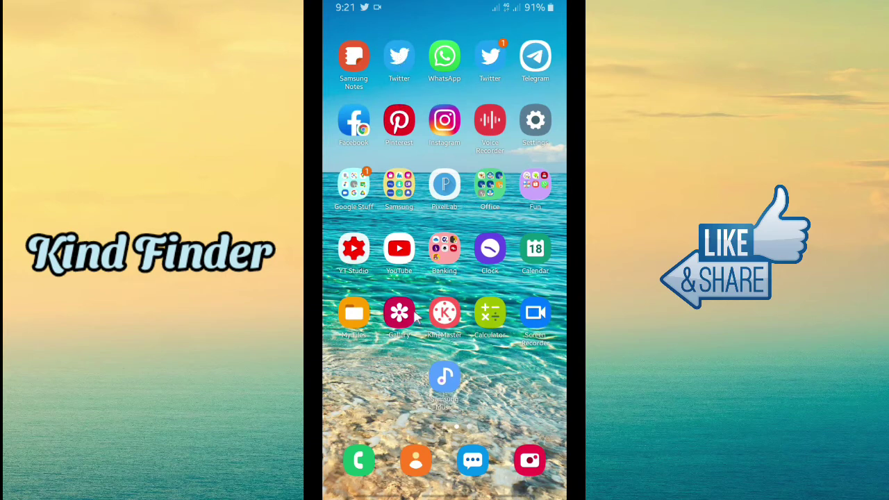
click(399, 59)
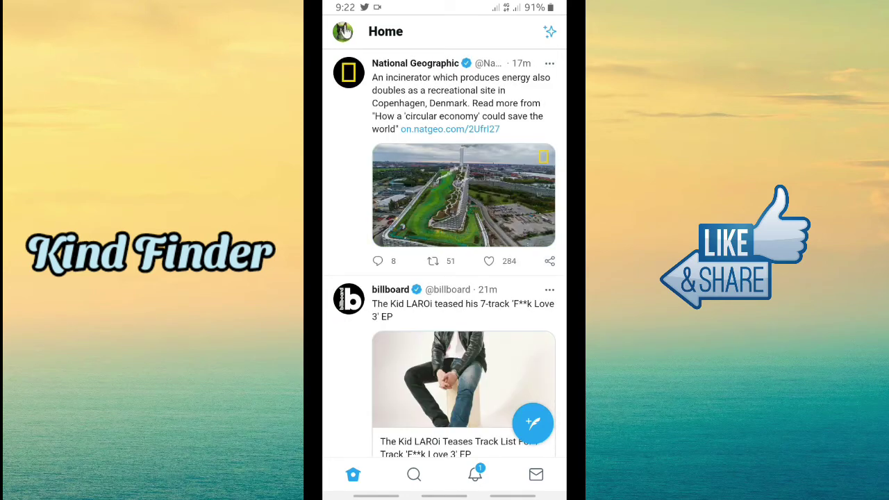
Log out from the profile avatar's Account info drawer and confirm Log out
click(345, 31)
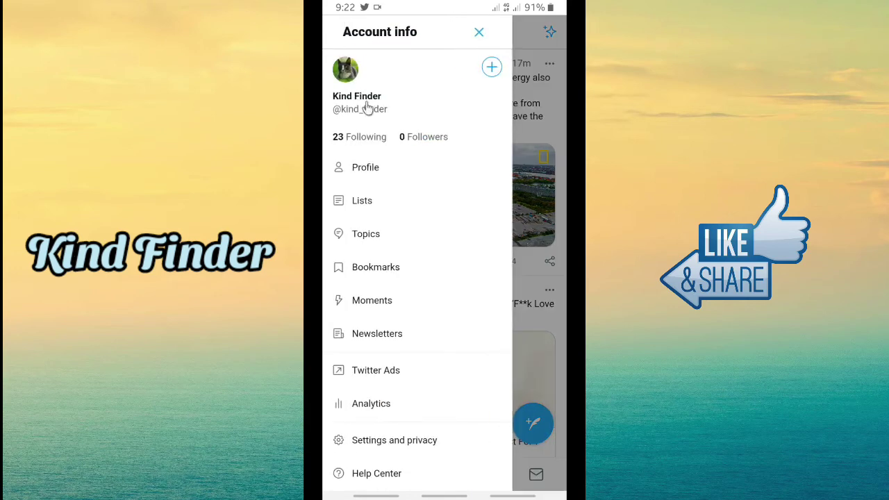
scroll(416, 292, down, 3)
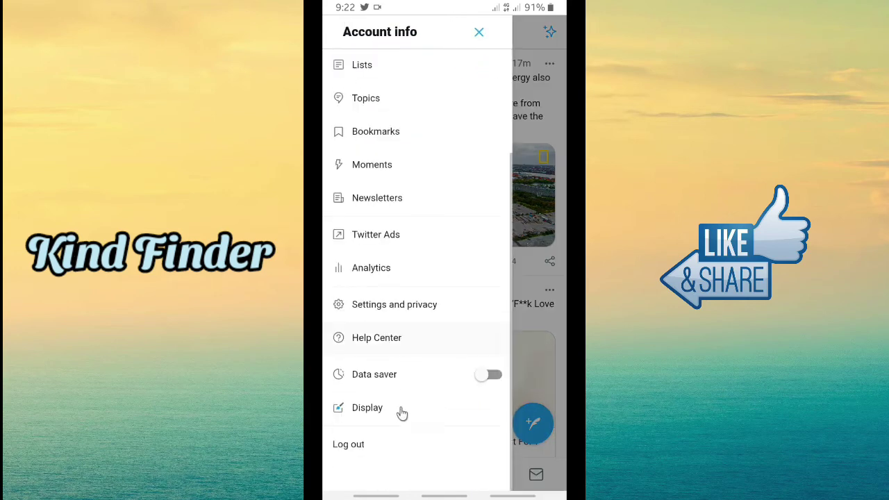
click(367, 442)
click(503, 313)
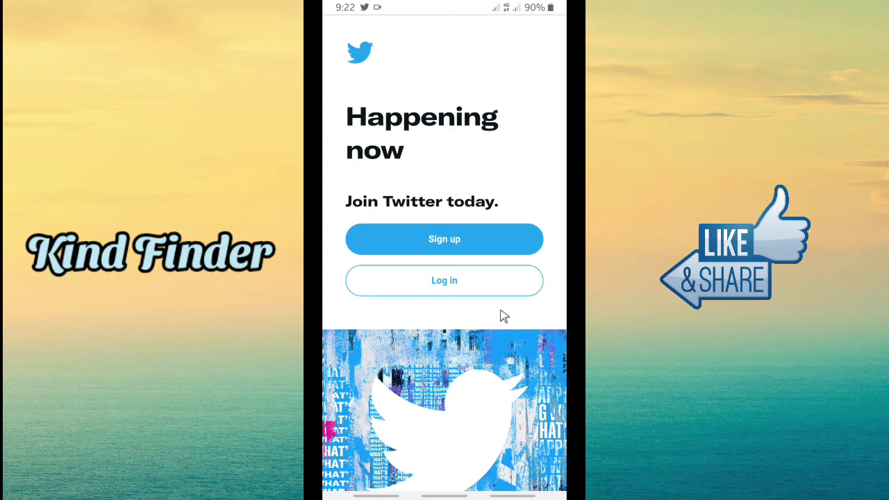
Log in by choosing the saved account in the Sign in as dialog, then exit to the home screen
click(444, 284)
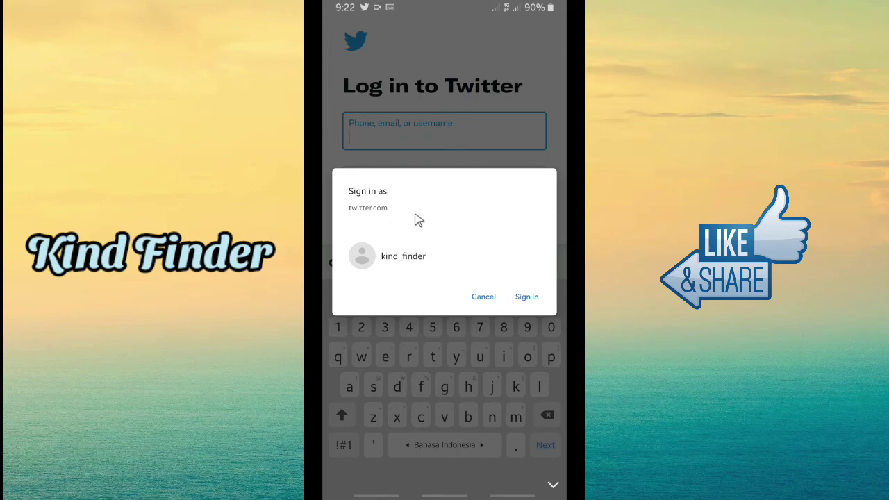
click(407, 259)
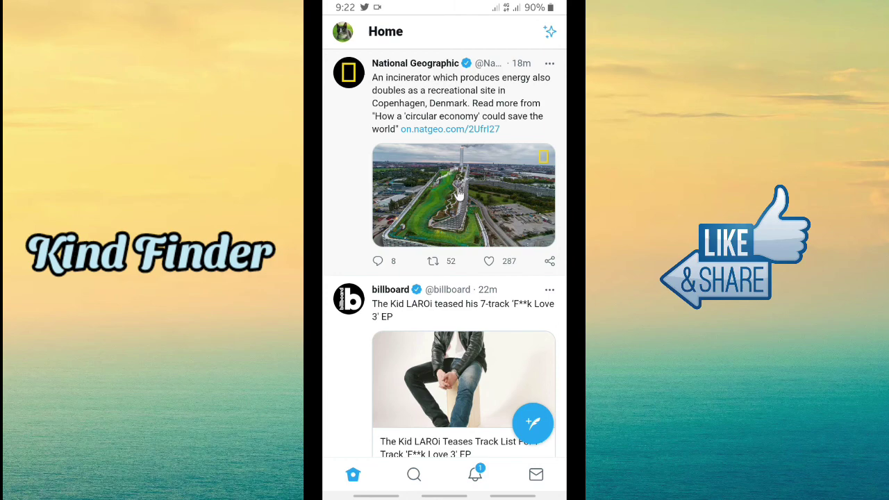
drag(445, 496, 450, 450)
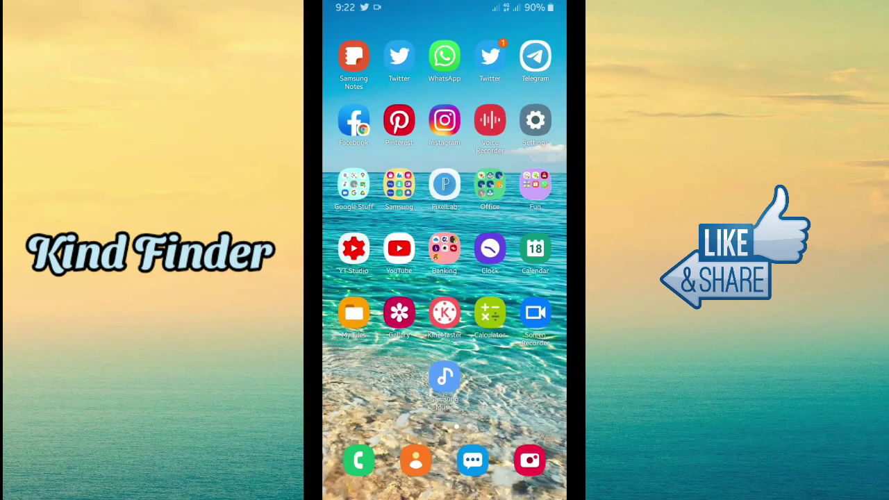